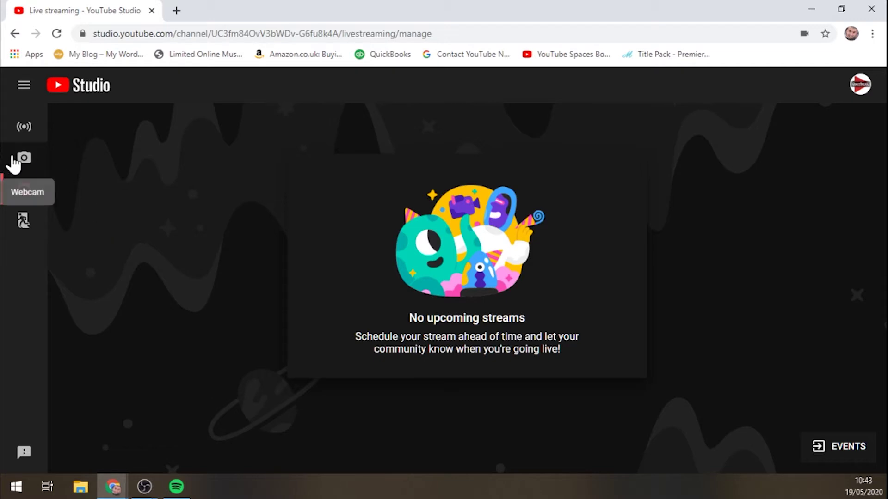
Step: Create a new live stream titled "Test" with Unlisted visibility, keeping it marked as not made for kids
left_click(24, 129)
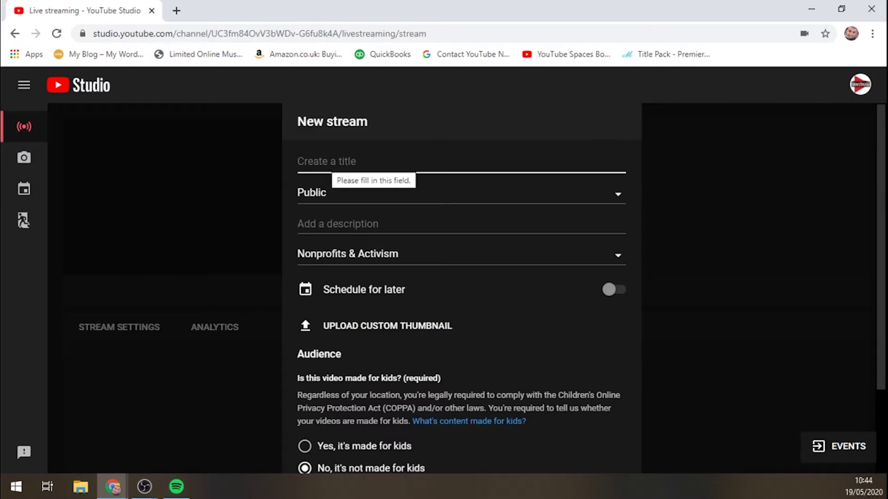
type("Test")
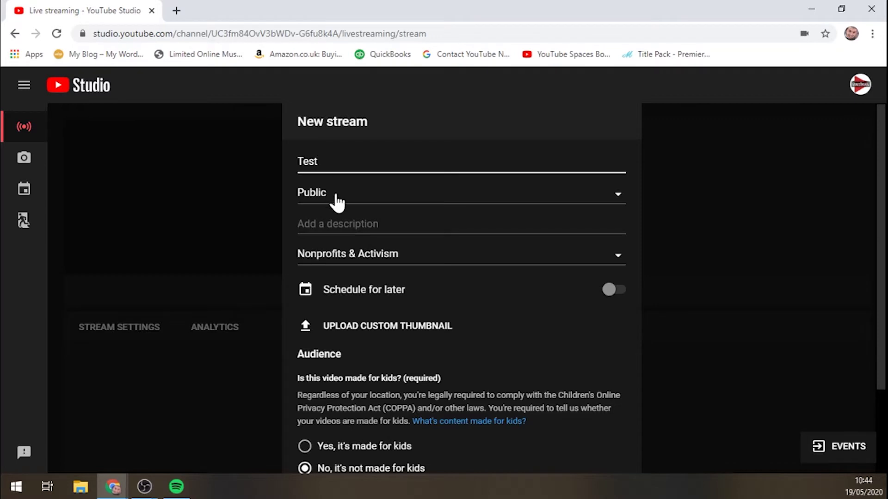
left_click(337, 202)
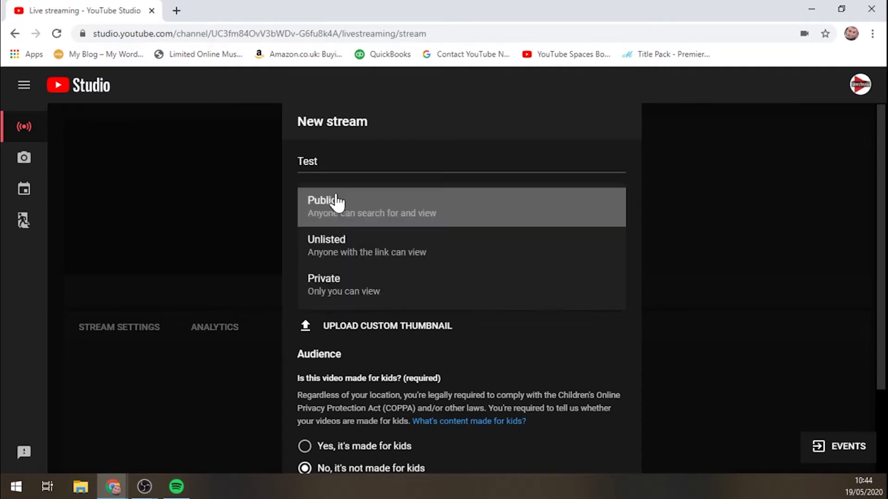
left_click(339, 245)
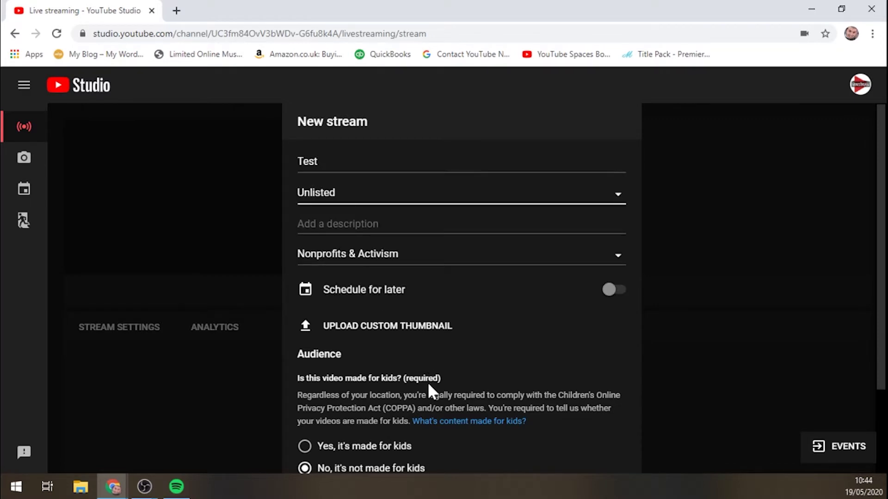
scroll(429, 385, "down", 2)
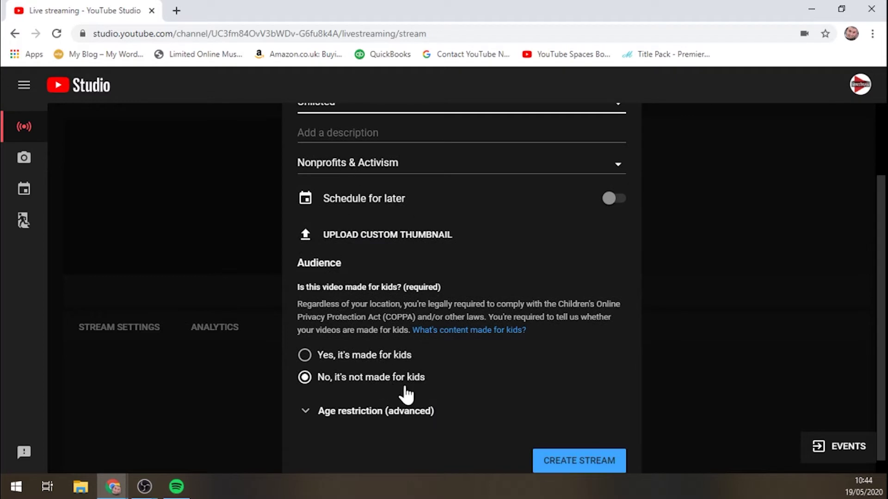
left_click(569, 465)
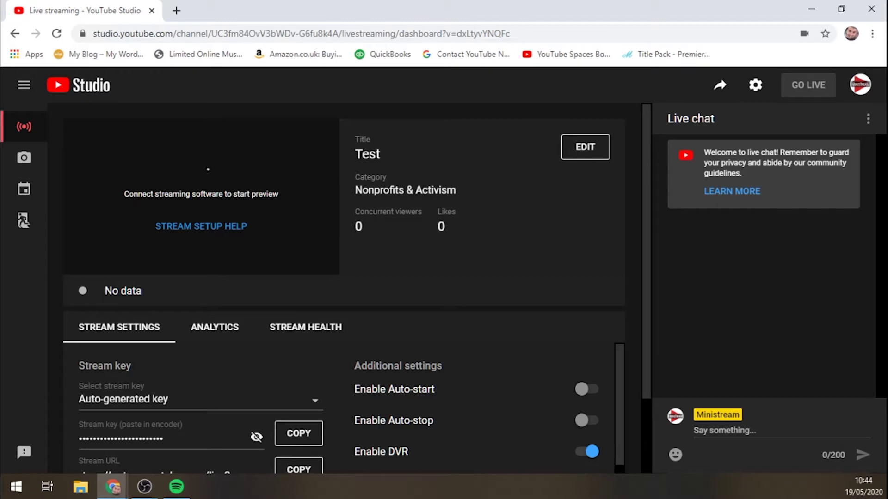
Step: Review the Test stream's key, URL and additional settings, and return to the list of scheduled streams
scroll(216, 407, "down", 2)
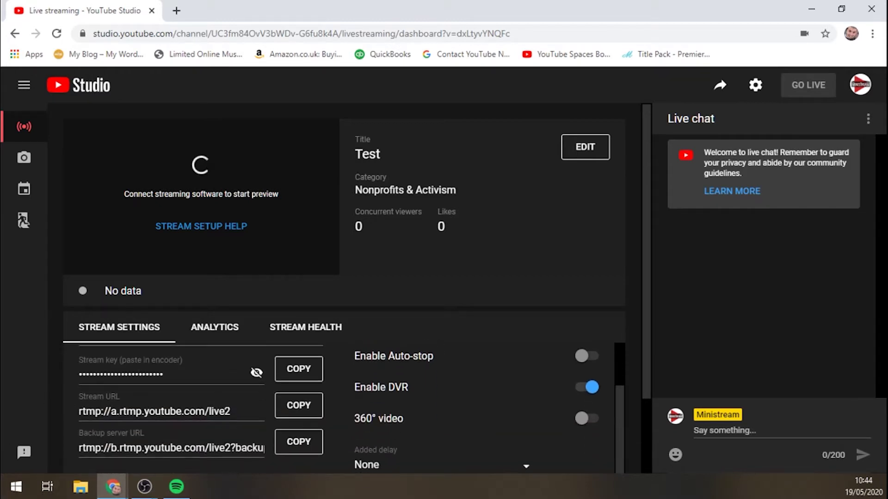
scroll(185, 403, "up", 1)
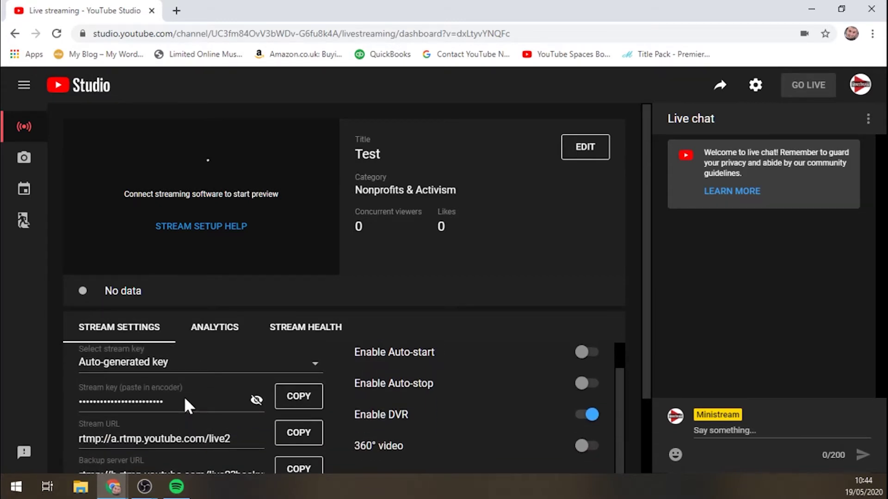
scroll(185, 399, "up", 1)
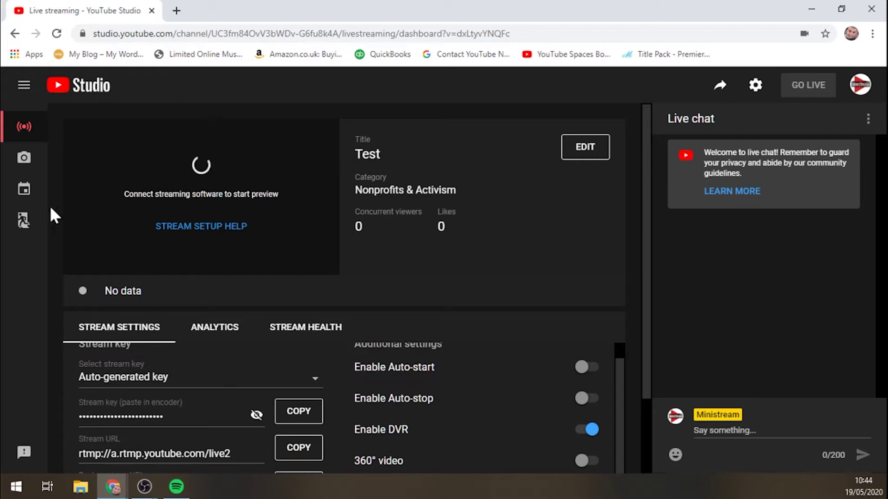
left_click(25, 189)
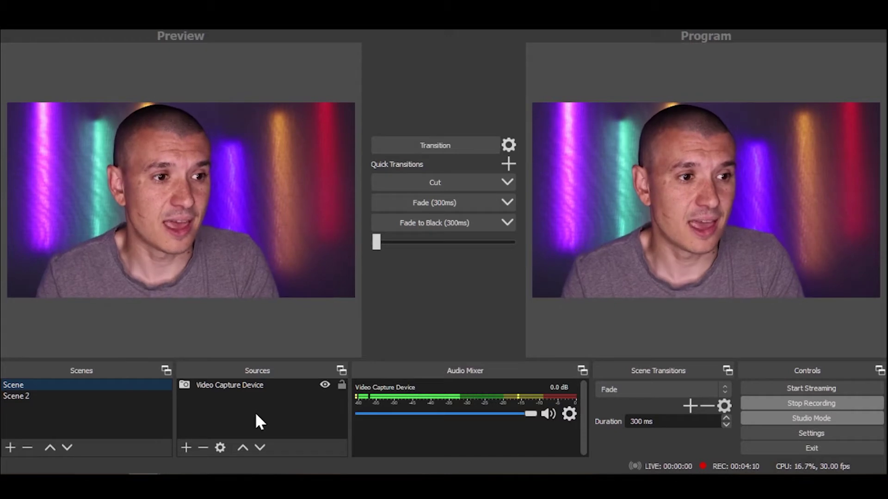
Step: In OBS Studio, look over the source types that can be added to the first scene, without adding one
left_click(189, 448)
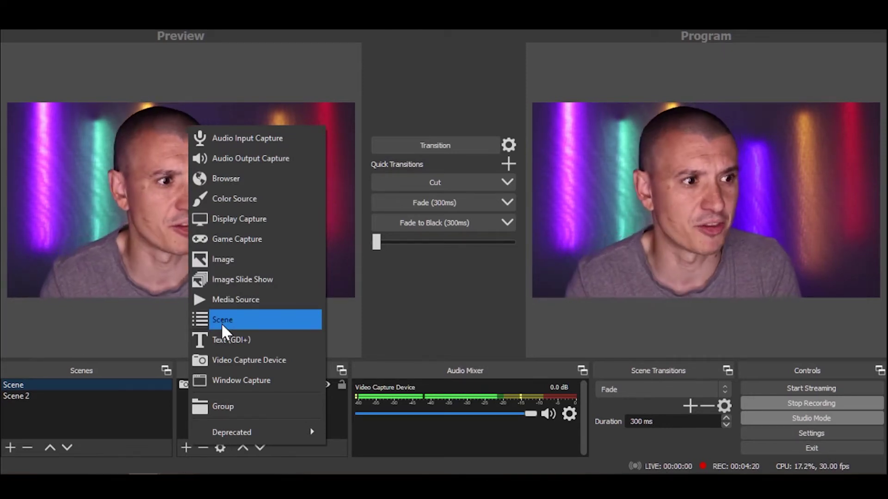
left_click(72, 422)
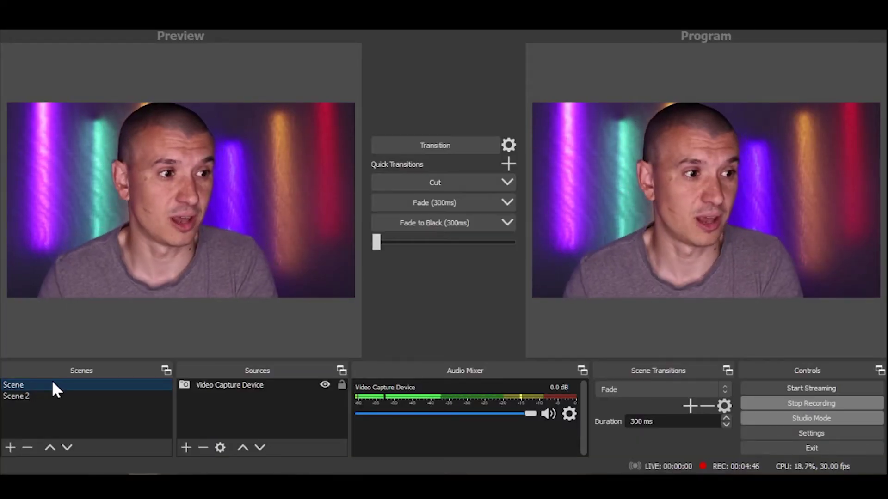
Step: Compare both scenes in the preview, load Scene 2 there, and transition it to the program output and back
left_click(44, 404)
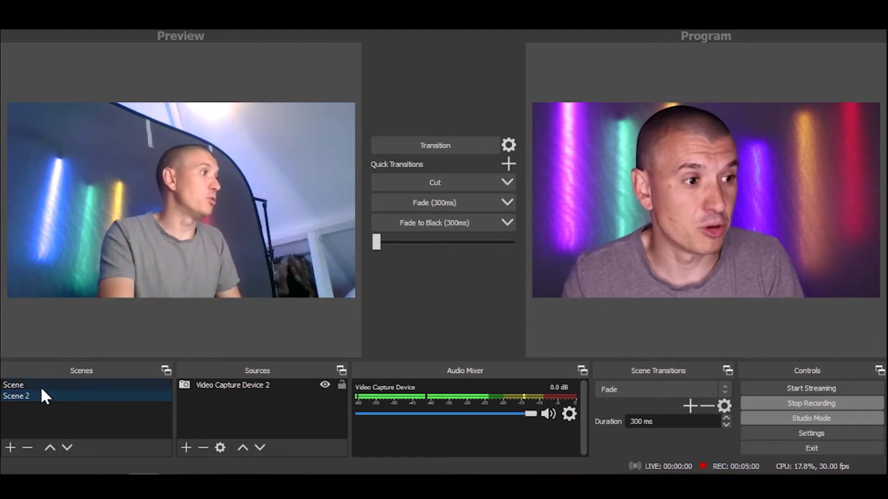
left_click(40, 384)
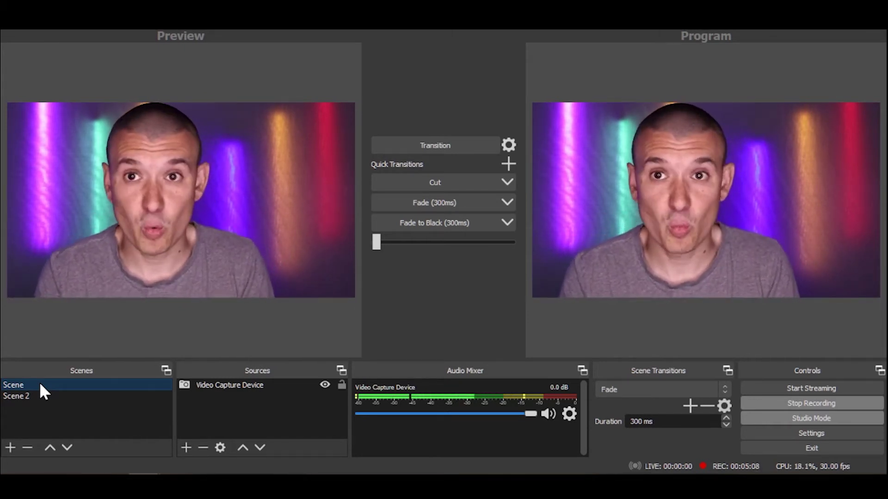
left_click(23, 395)
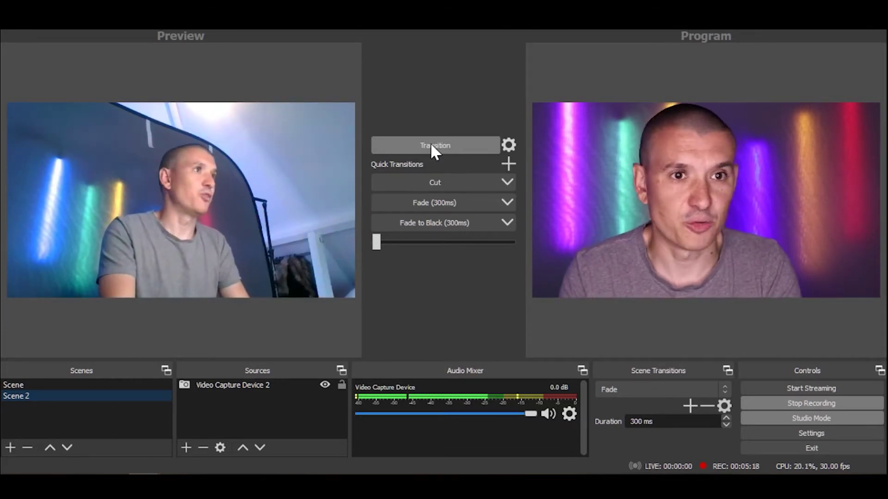
left_click(430, 145)
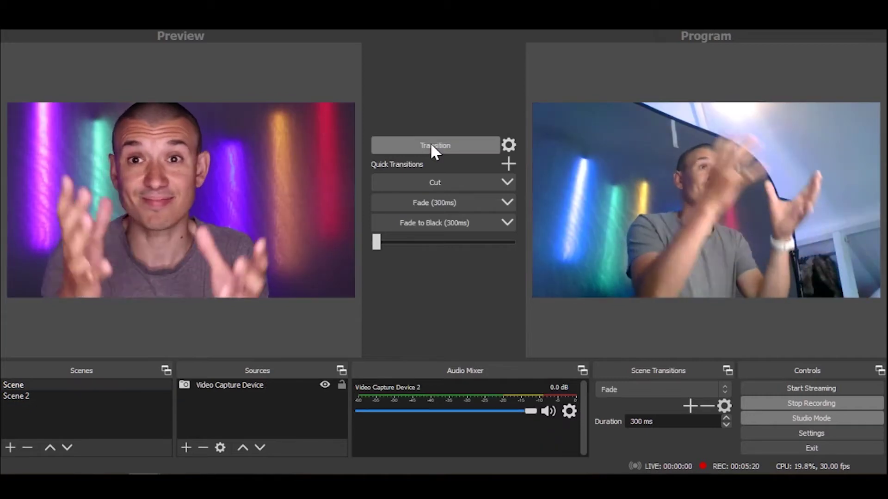
left_click(430, 144)
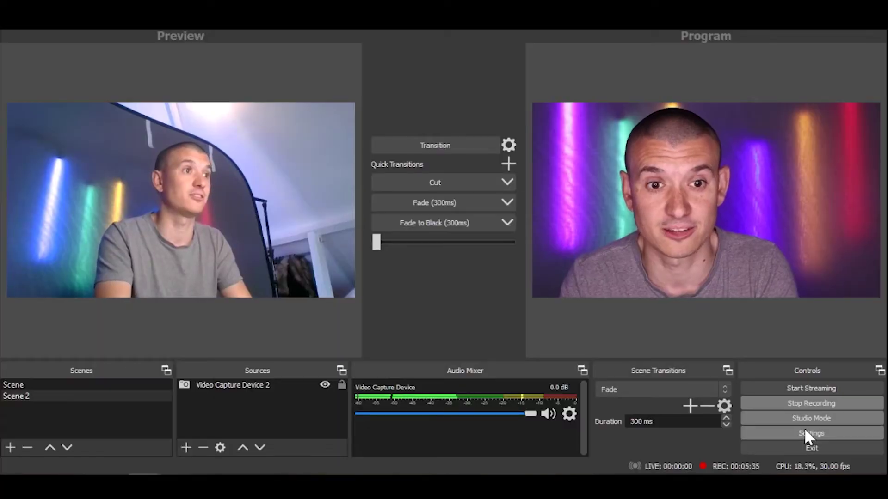
Step: Set the streaming service to YouTube / YouTube Gaming in the stream settings
left_click(805, 430)
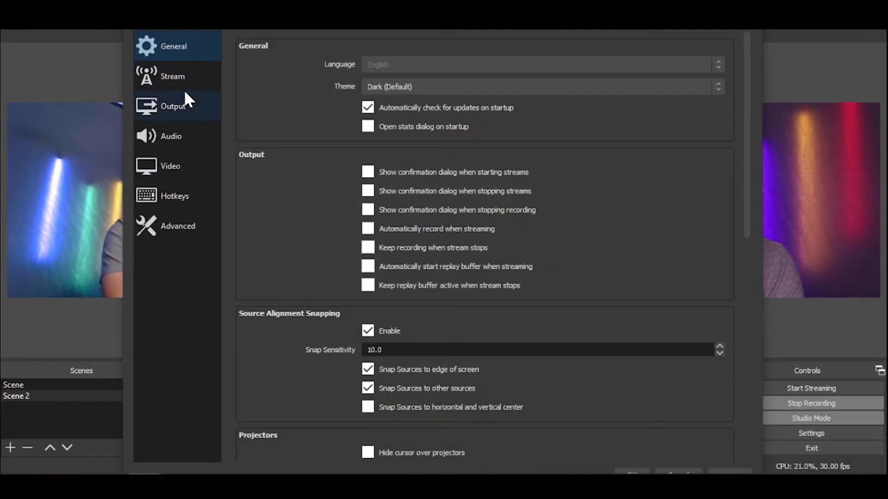
left_click(185, 82)
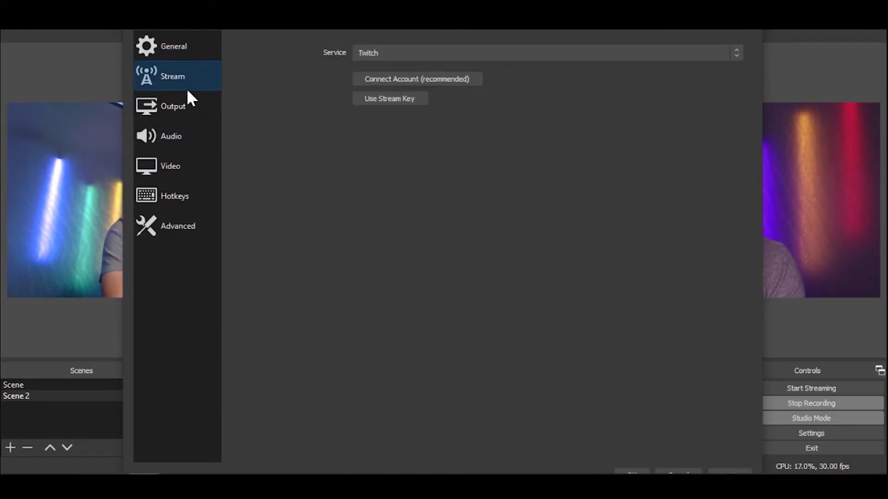
left_click(188, 98)
left_click(184, 79)
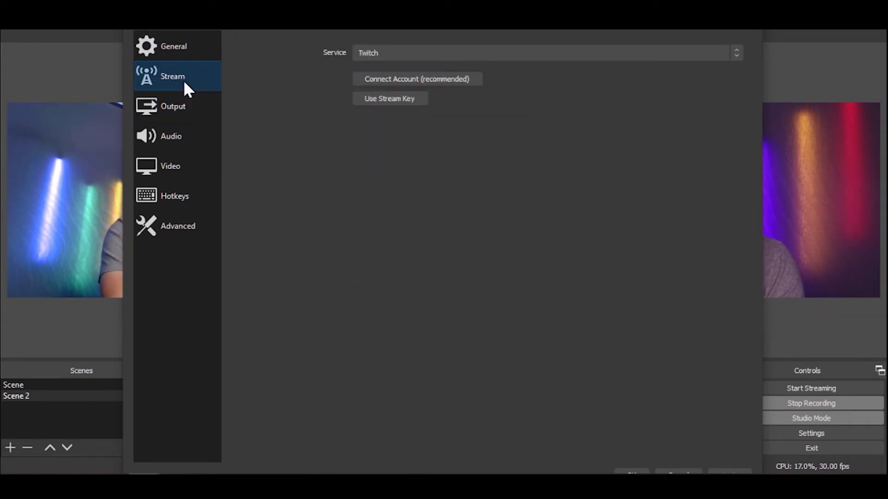
left_click(383, 55)
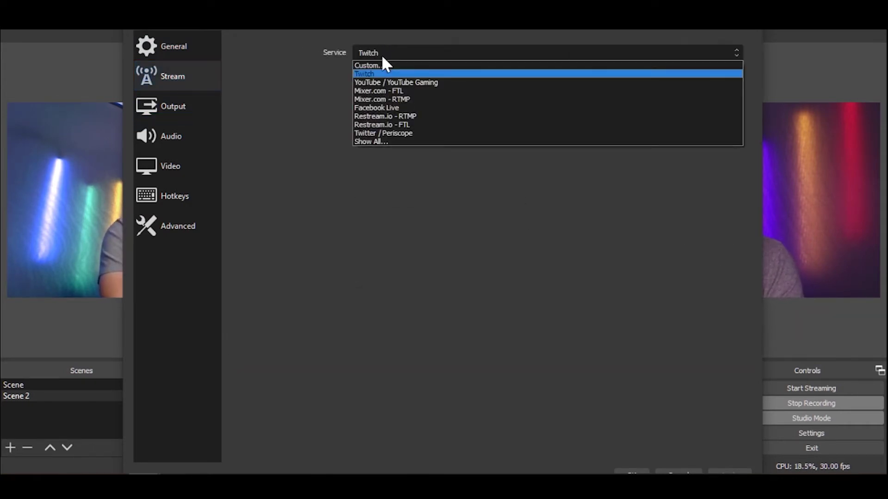
left_click(401, 81)
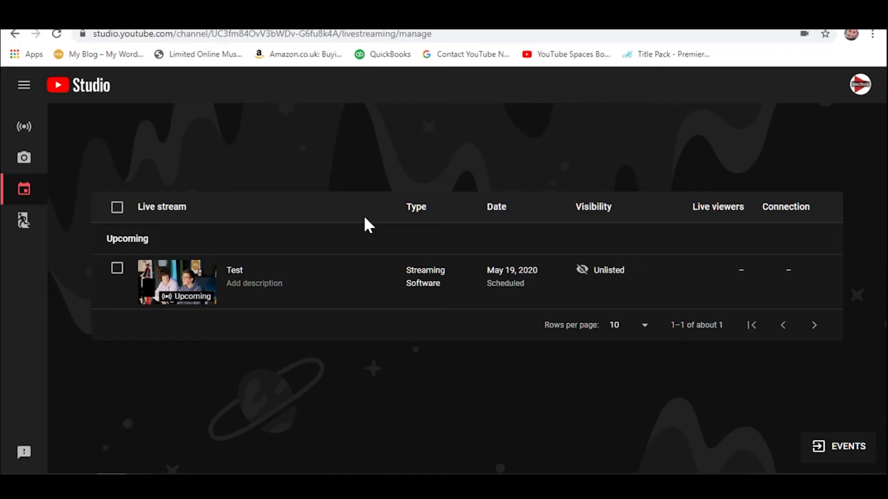
Step: Switch to YouTube Studio, open the upcoming Test stream, and reveal and copy its stream key
left_click(228, 272)
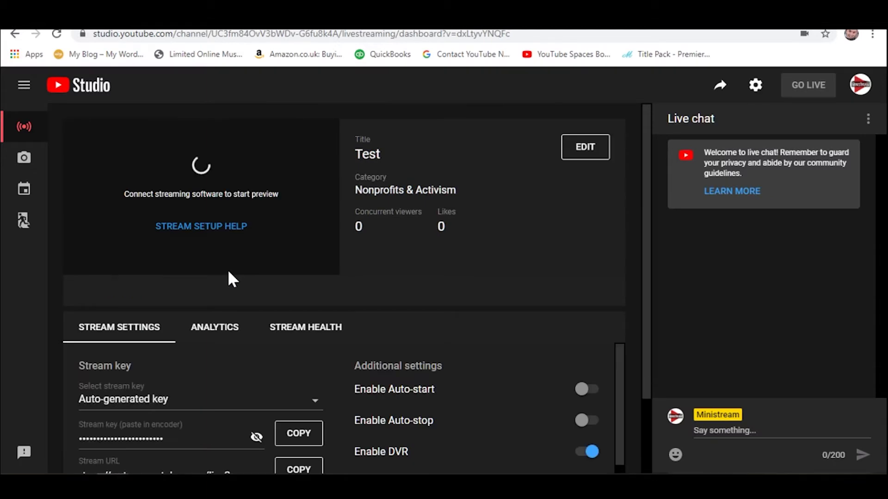
scroll(229, 273, "down", 2)
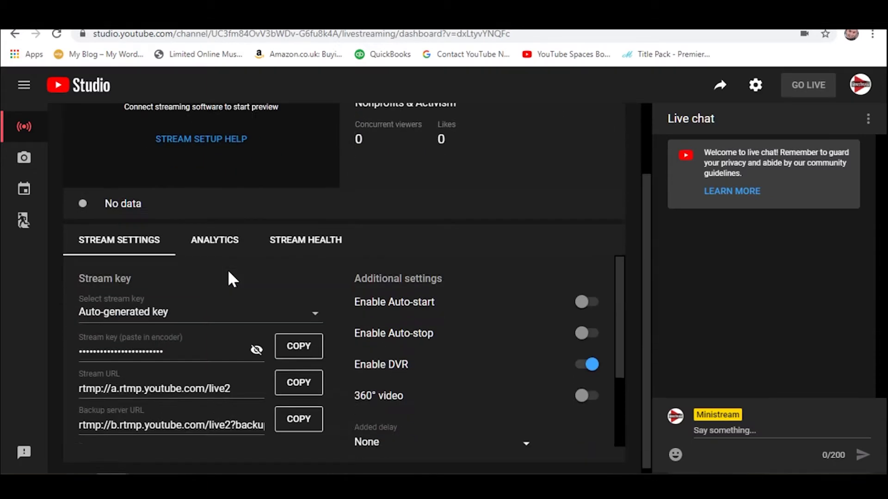
left_click(257, 346)
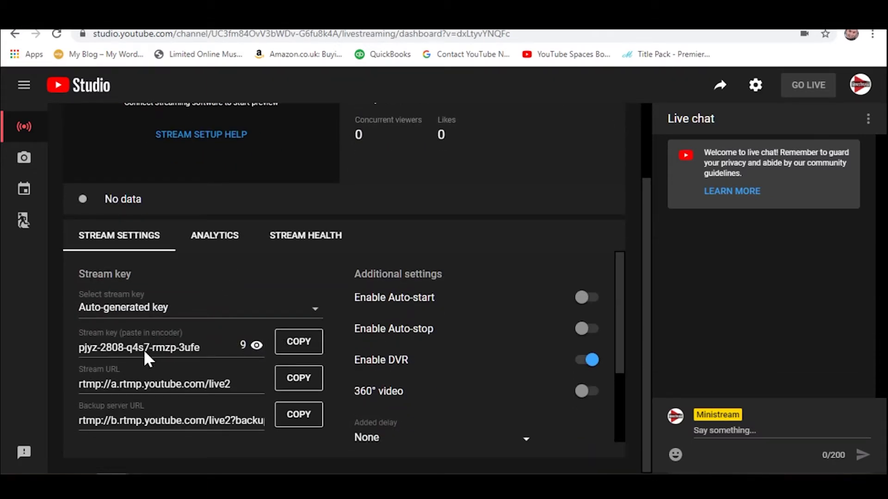
left_click(291, 352)
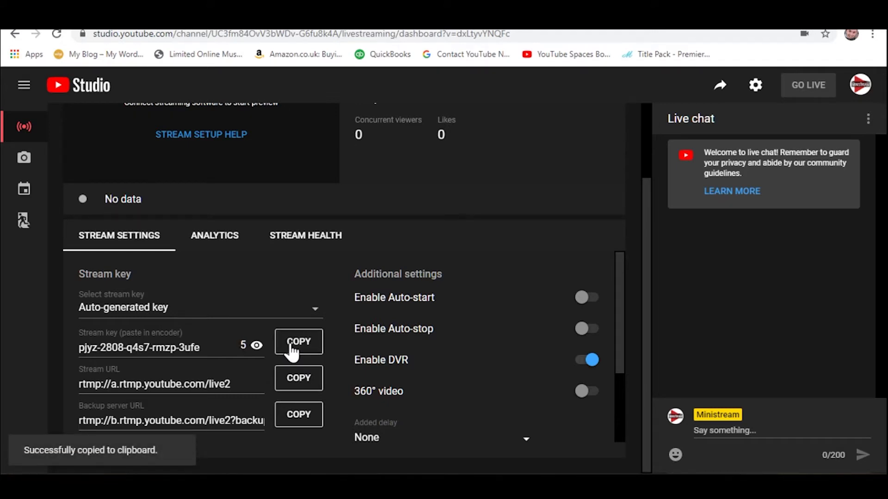
Step: Back in OBS, paste the copied stream key into the Stream Key setting, reveal it, and apply and close the settings
key("alt+Tab")
left_click(396, 101)
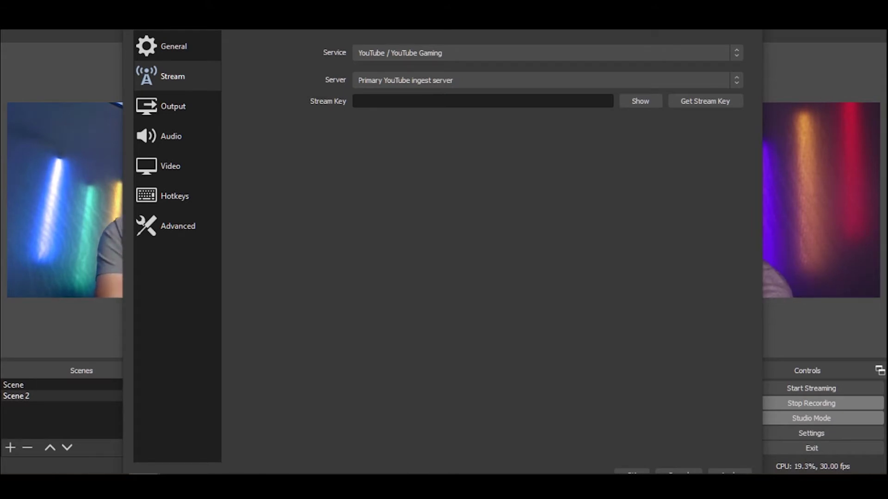
key("ctrl+v")
left_click(626, 102)
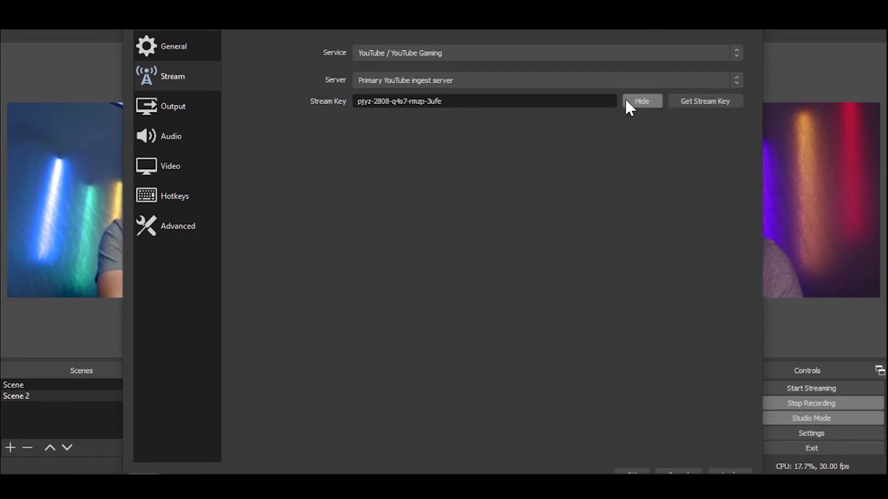
left_click(731, 473)
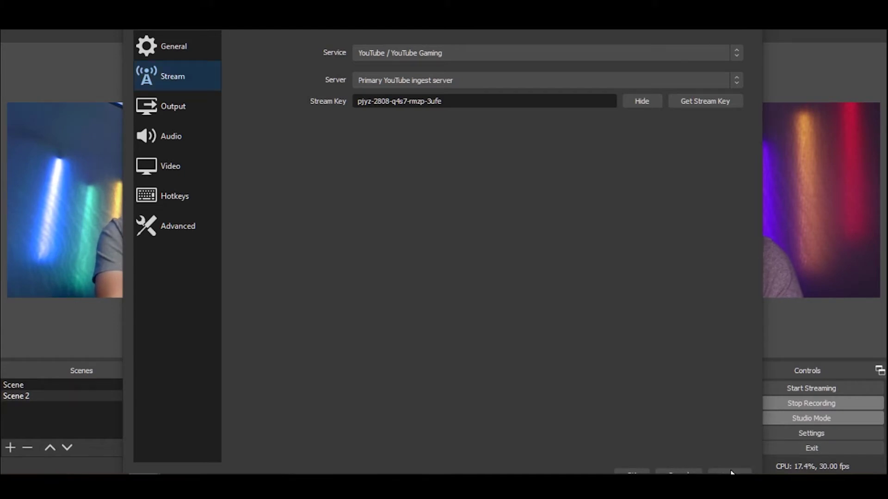
left_click(703, 472)
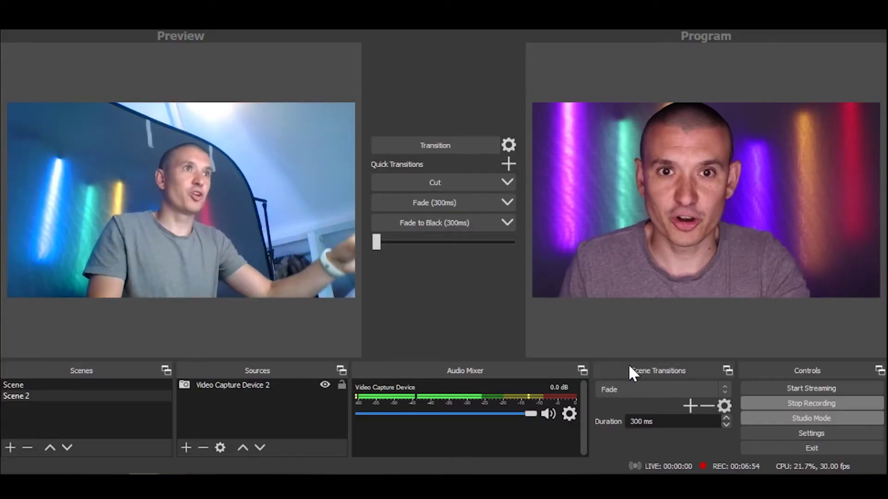
Step: Start streaming from OBS and check the incoming preview on the Test stream's dashboard in YouTube Studio
left_click(785, 386)
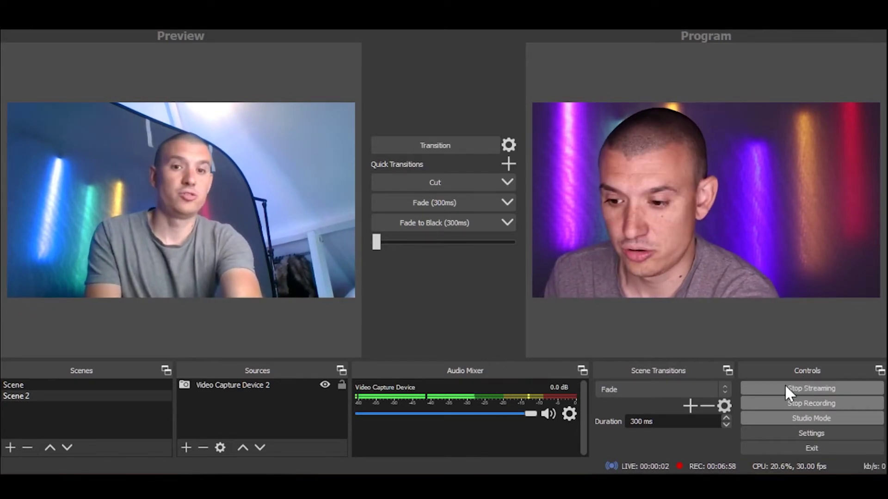
key("alt+Tab")
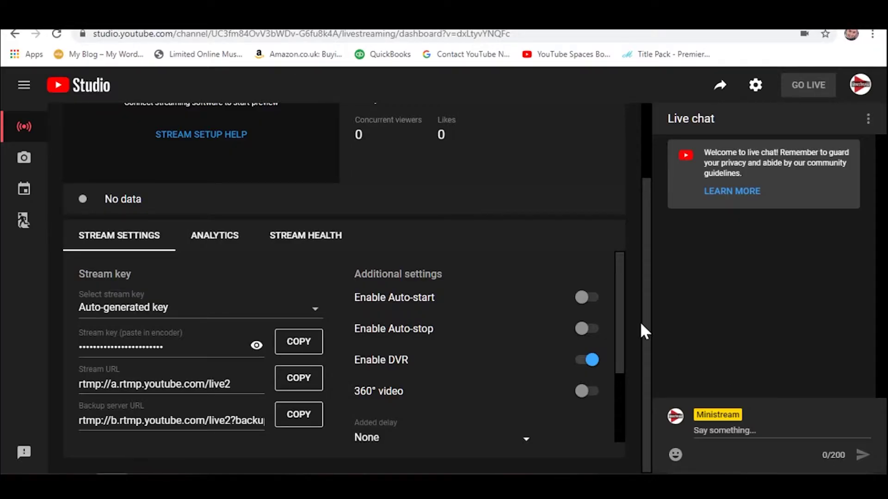
scroll(527, 306, "up", 2)
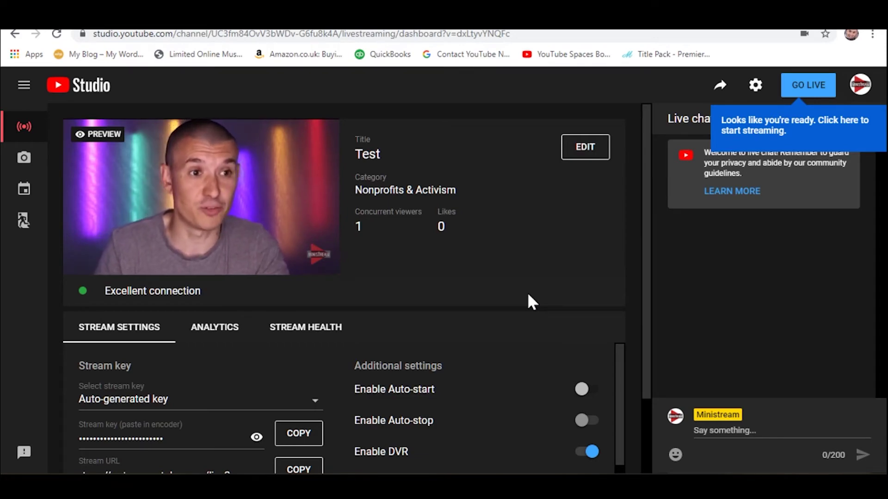
Step: Return to OBS and transition Scene 2 to the program output during the running stream
key("alt+Tab")
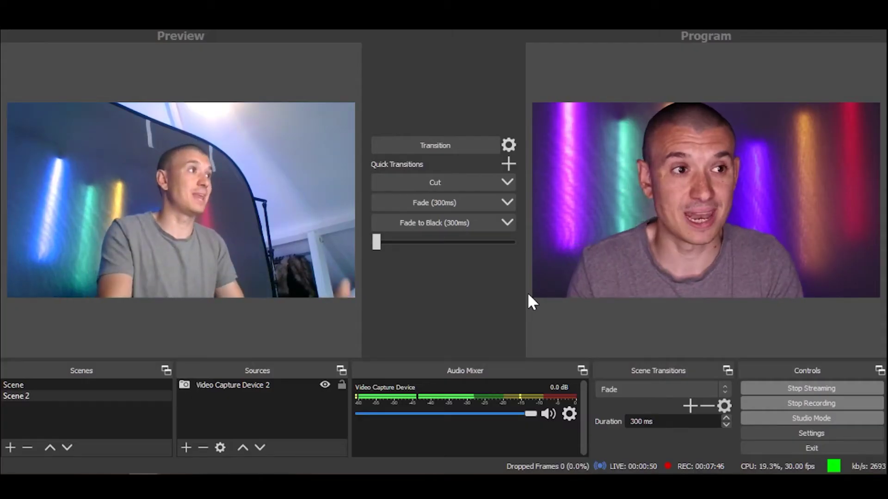
left_click(410, 148)
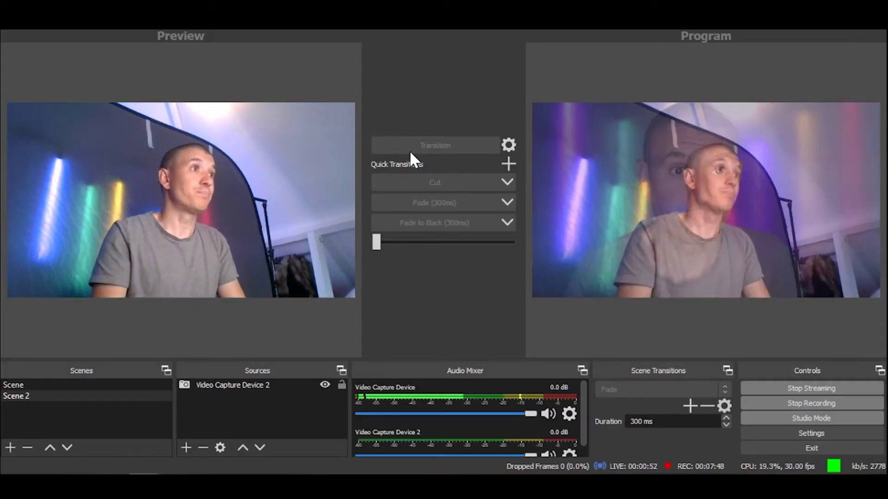
Step: Transition the program output back to the front-facing camera scene and stop the live stream
left_click(410, 151)
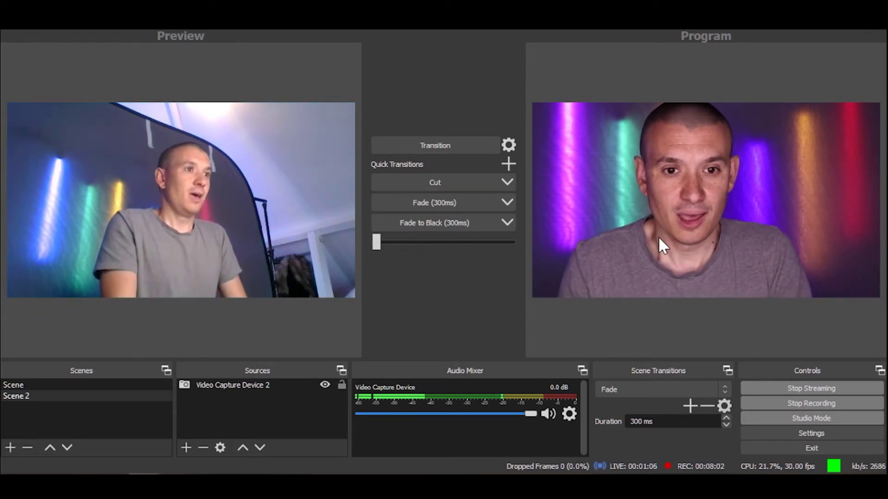
left_click(813, 389)
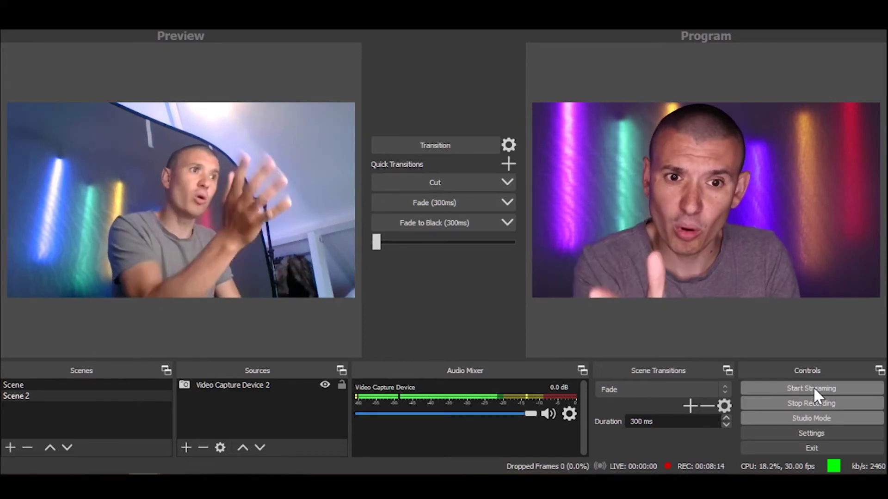
Step: Open the output settings, go to the streaming video bitrate, and set the streaming encoder to Hardware (QSV)
left_click(810, 434)
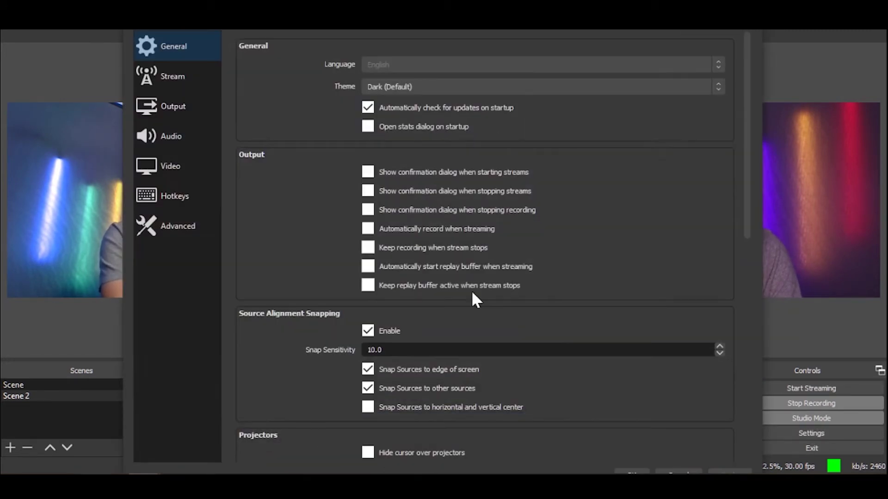
left_click(206, 120)
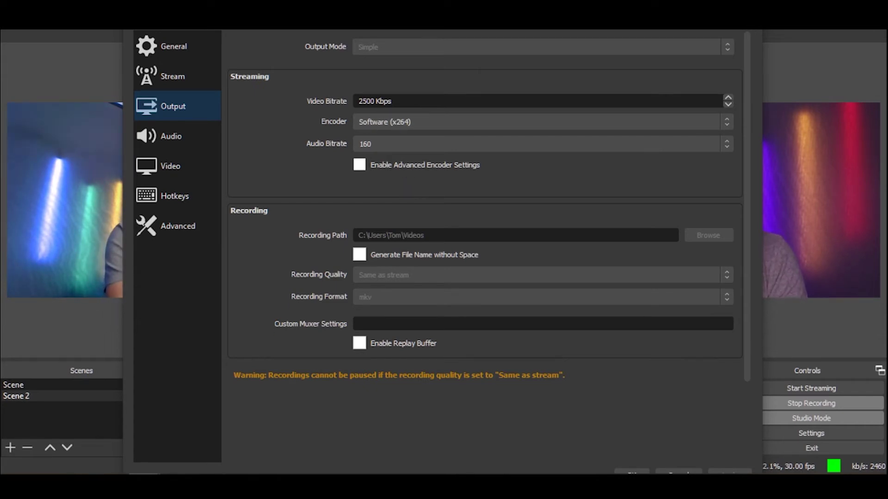
left_click(392, 101)
left_click(363, 101)
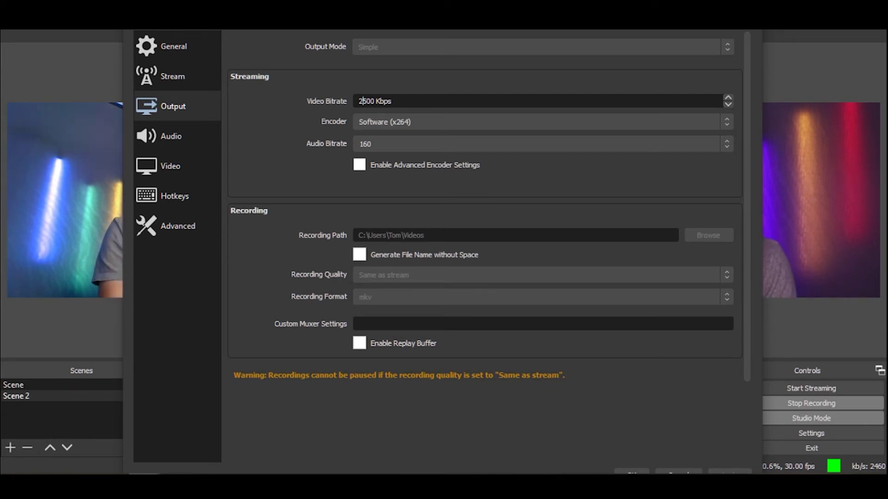
left_click(420, 120)
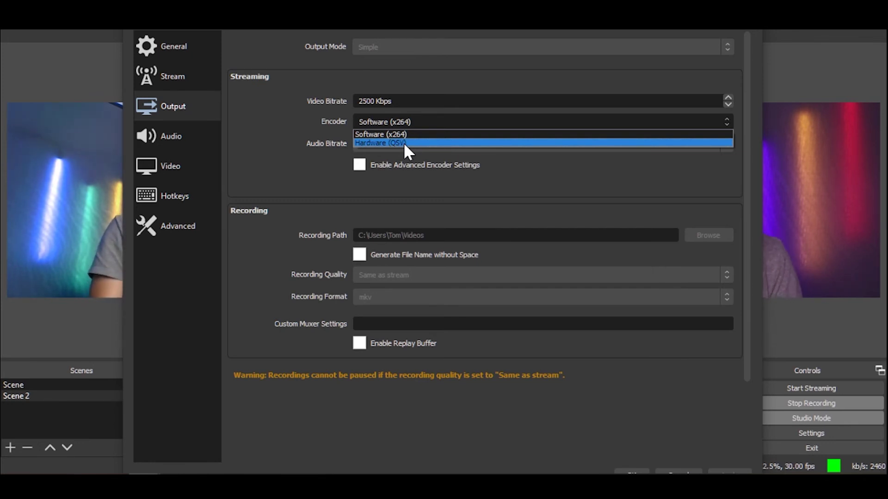
left_click(404, 143)
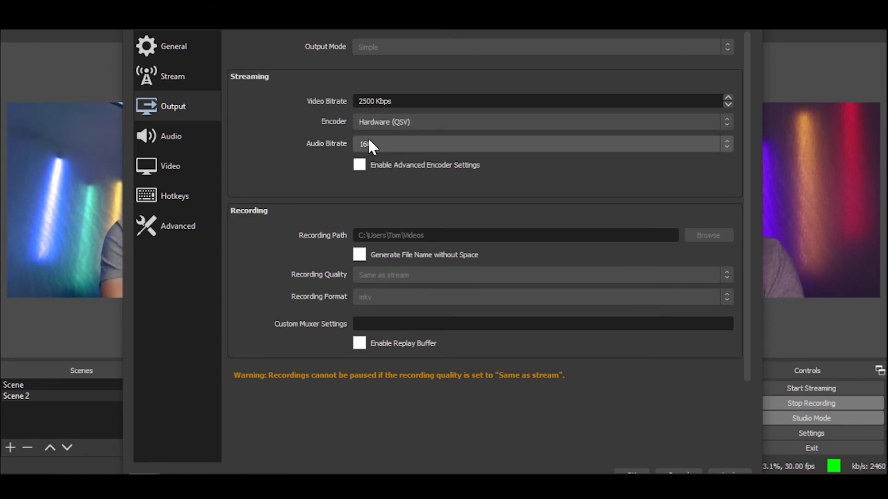
Step: Review the stream service settings and the video resolution and frame rate settings
left_click(202, 82)
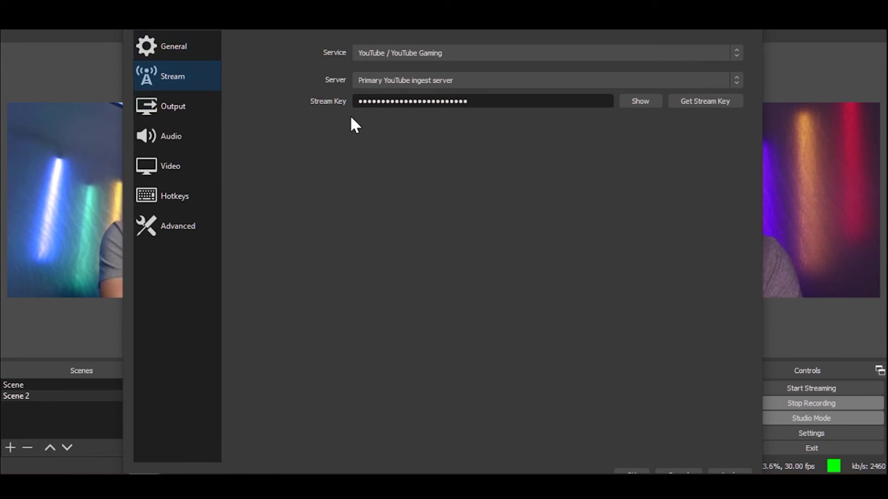
left_click(195, 175)
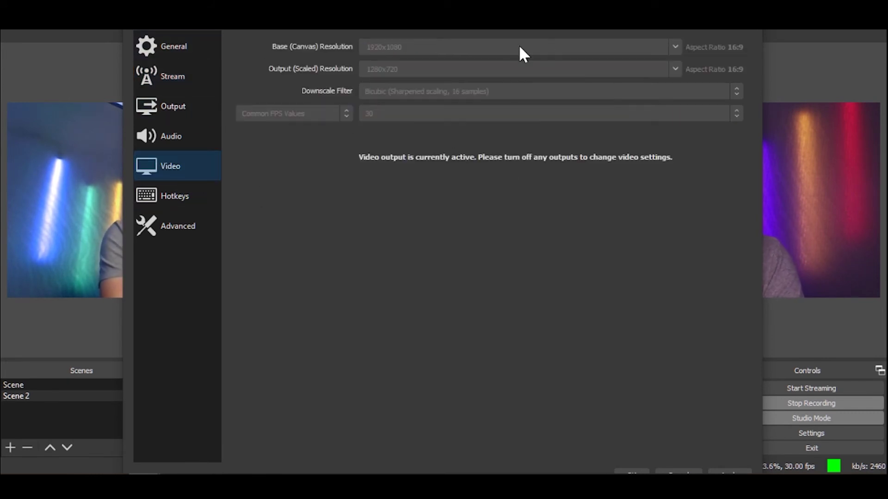